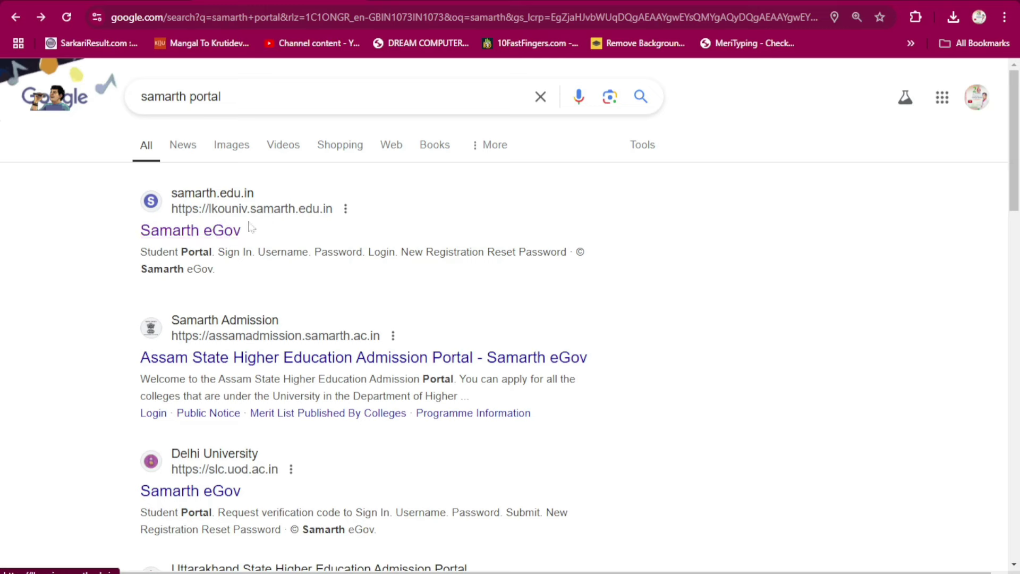
- Open the Samarth eGov (lkouniv.samarth.edu.in) result from the Google search for 'samarth portal'
left_click(197, 232)
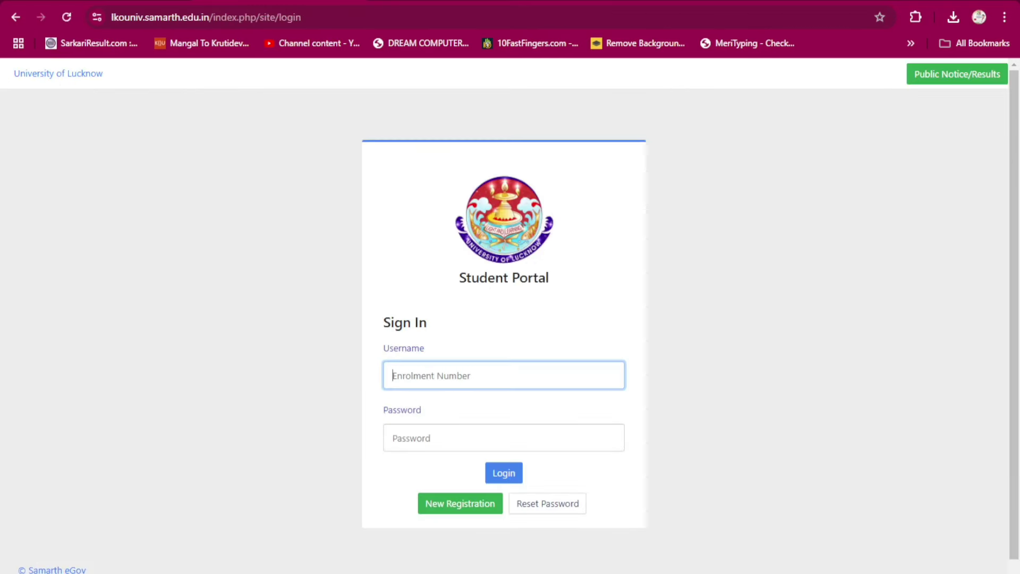
- Start a new student registration from the portal's sign-in page
scroll(448, 205, "down", 1)
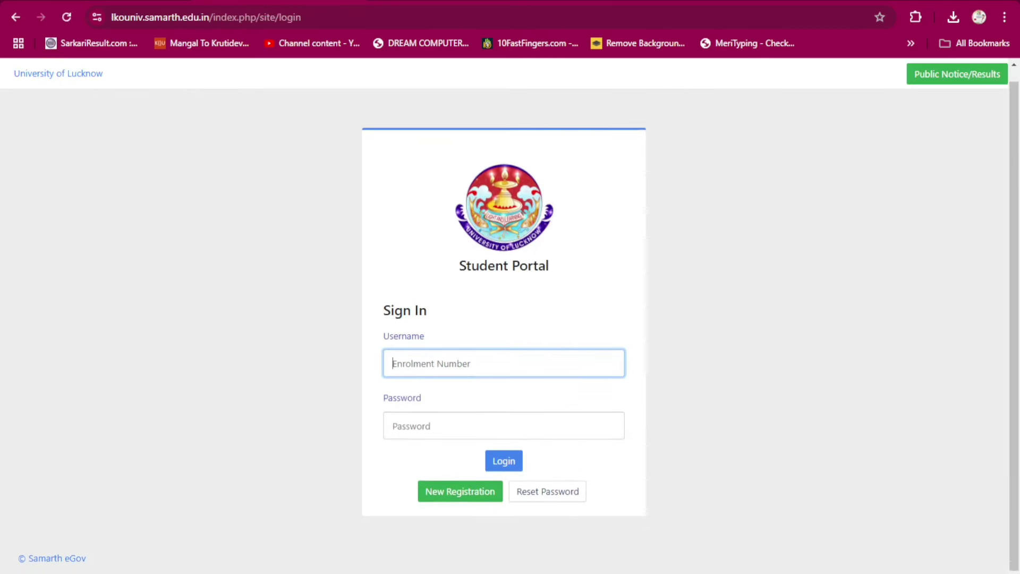
left_click(456, 363)
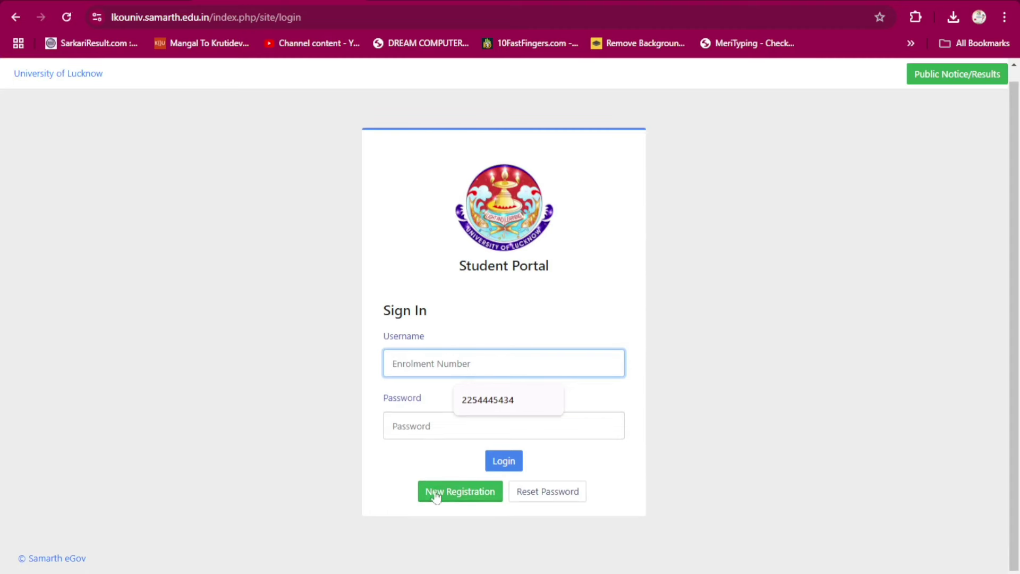
left_click(455, 492)
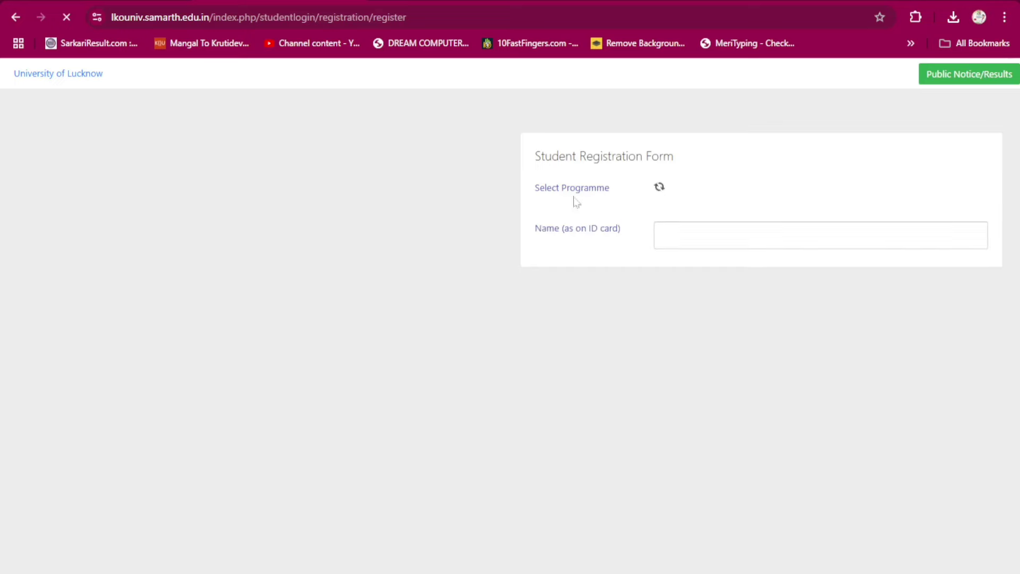
- Select programme B.A (NEP) (Old), keep Enrolment Number mode, and fill in the registration fields
left_click(722, 190)
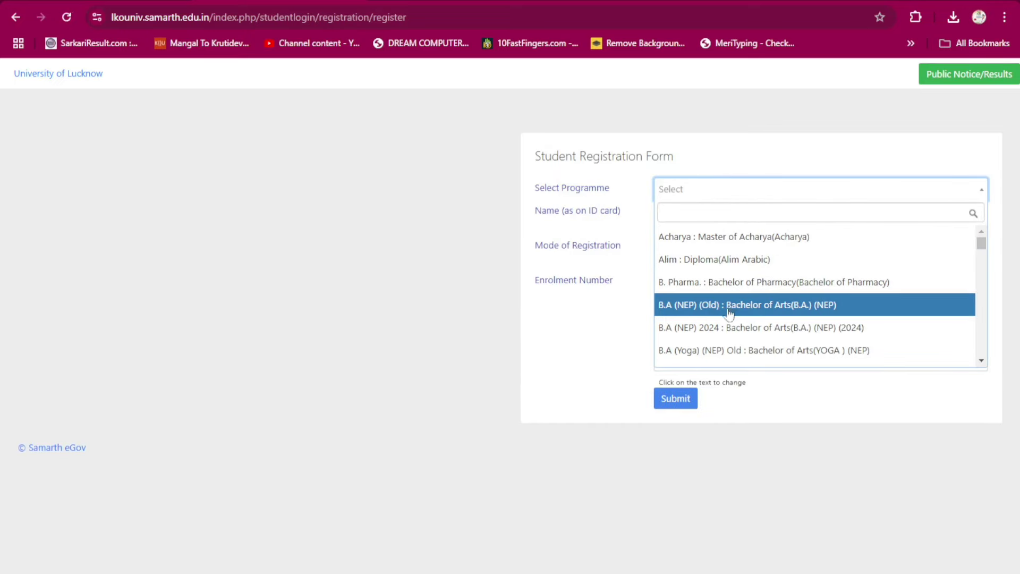
left_click(730, 305)
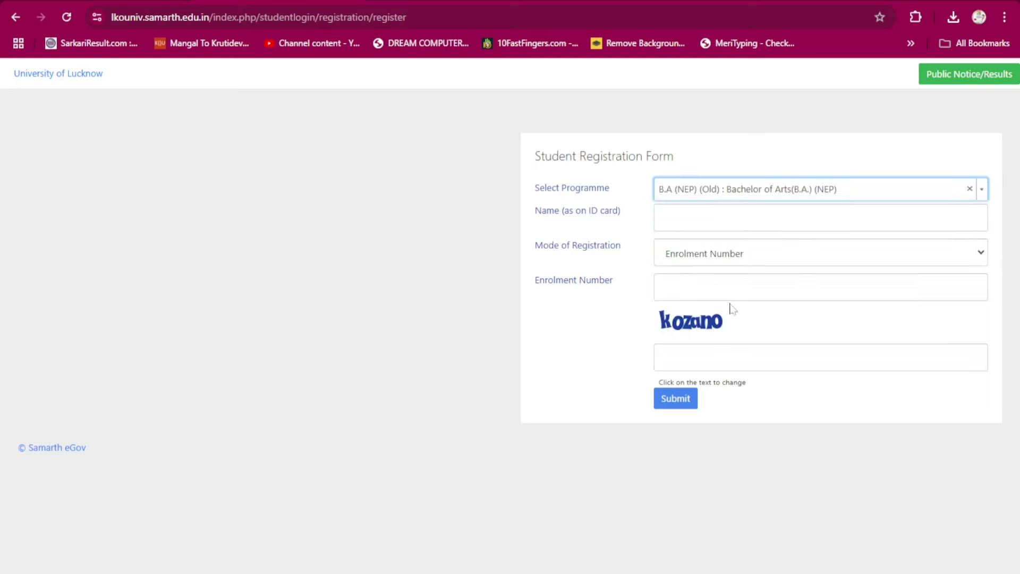
key("Tab")
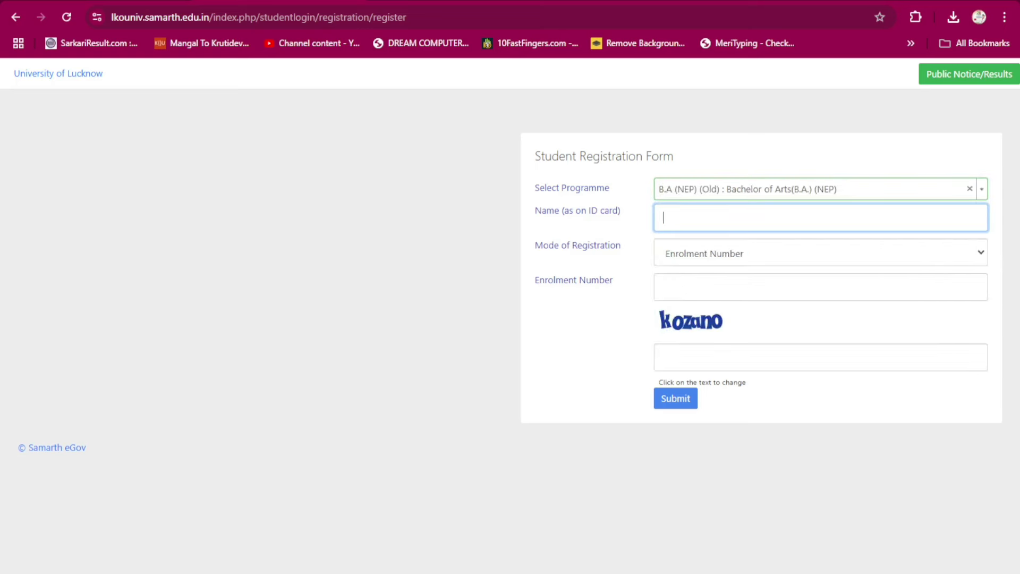
left_click(695, 253)
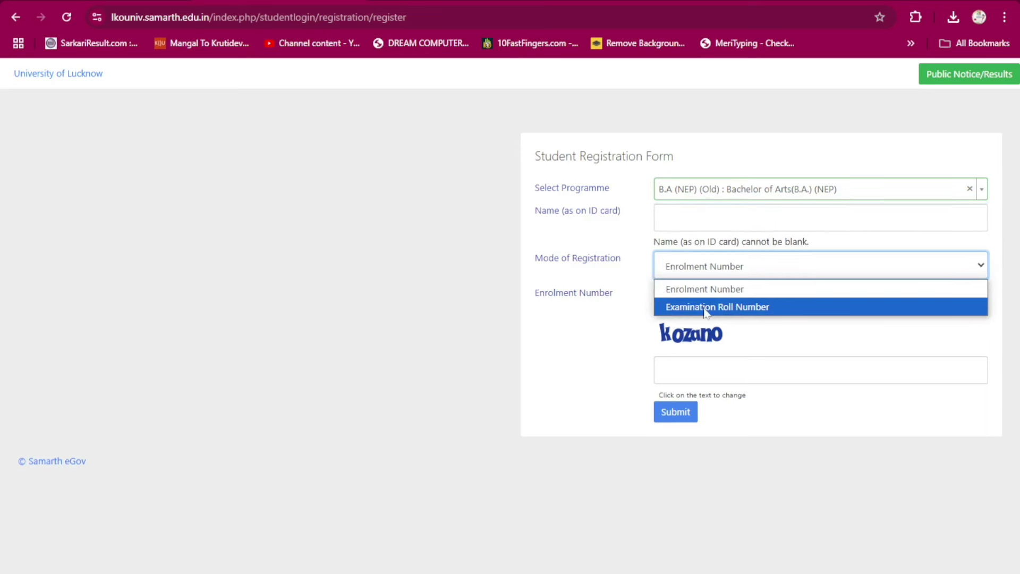
left_click(708, 267)
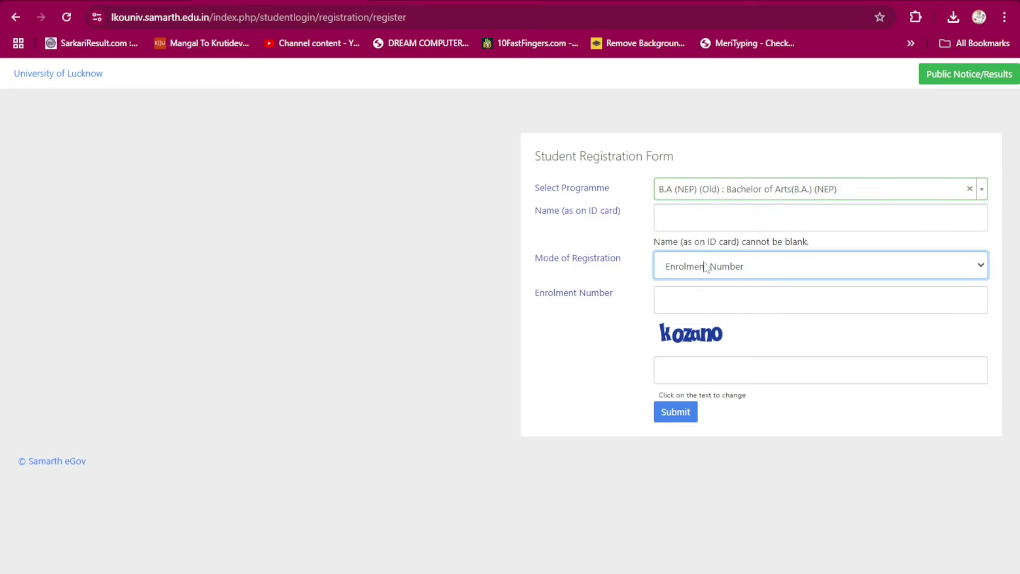
left_click(743, 299)
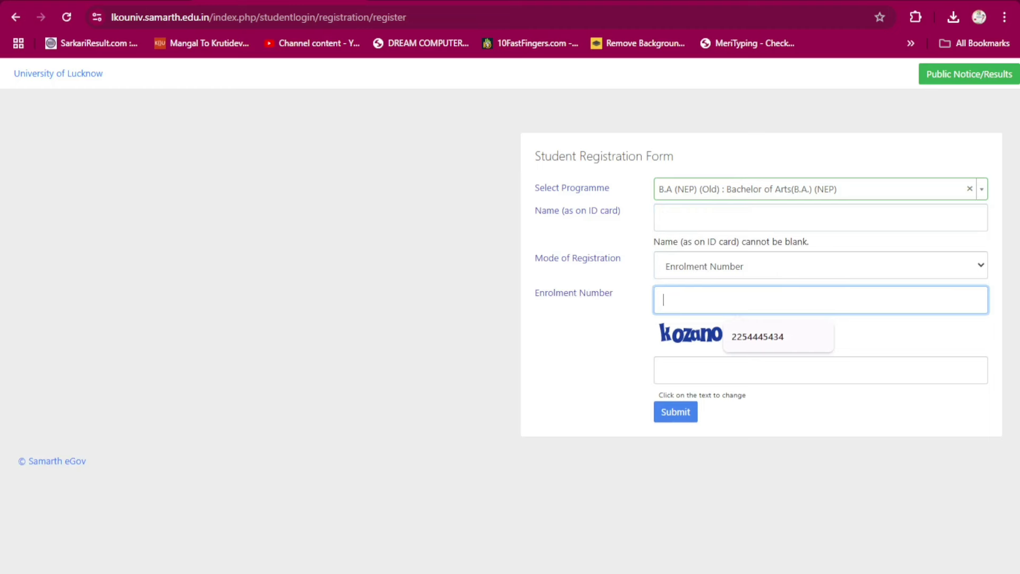
key("Tab")
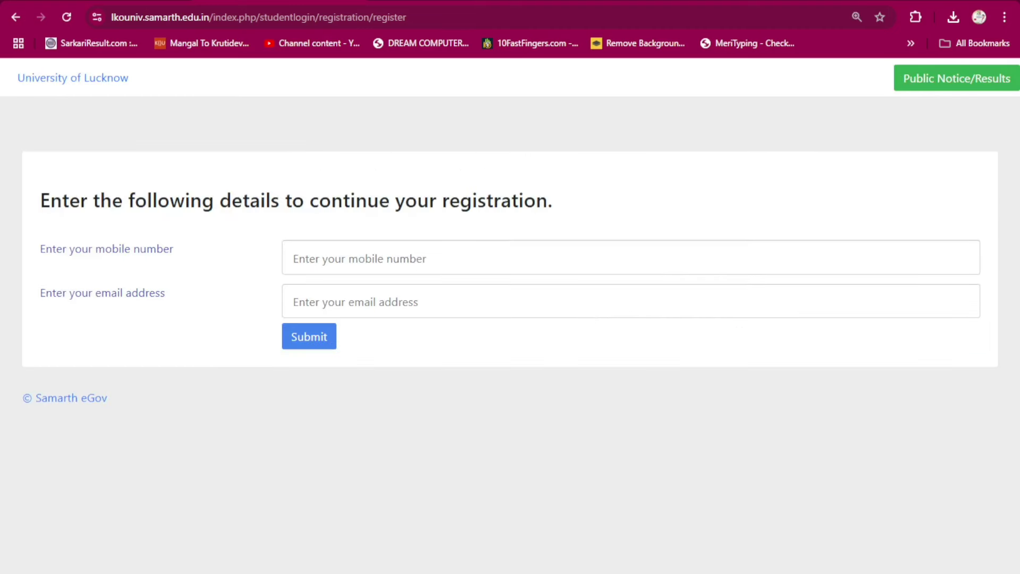
- Enter the mobile number and email address, then select the password text in the WordPad note
left_click(631, 258)
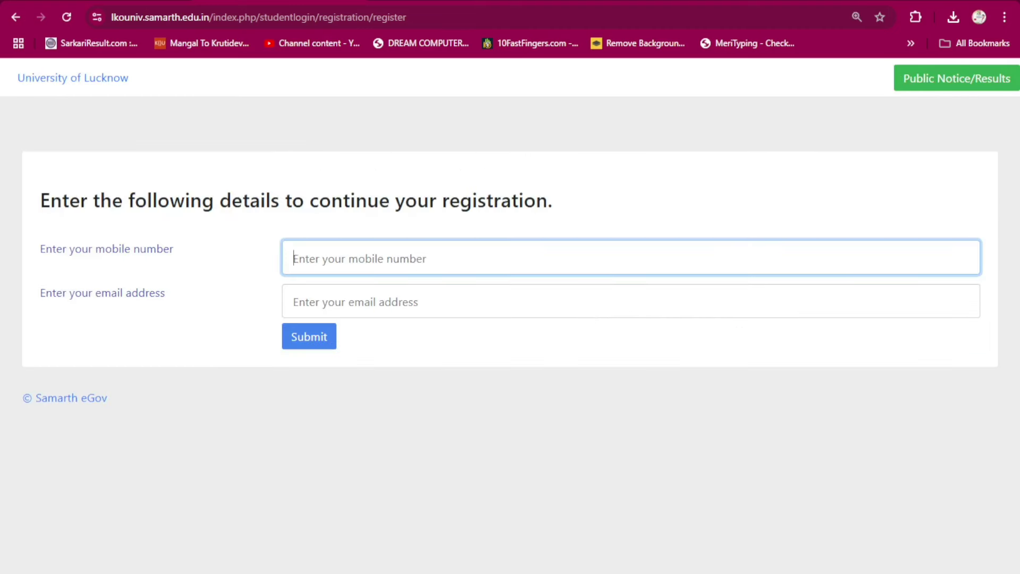
left_click(407, 292)
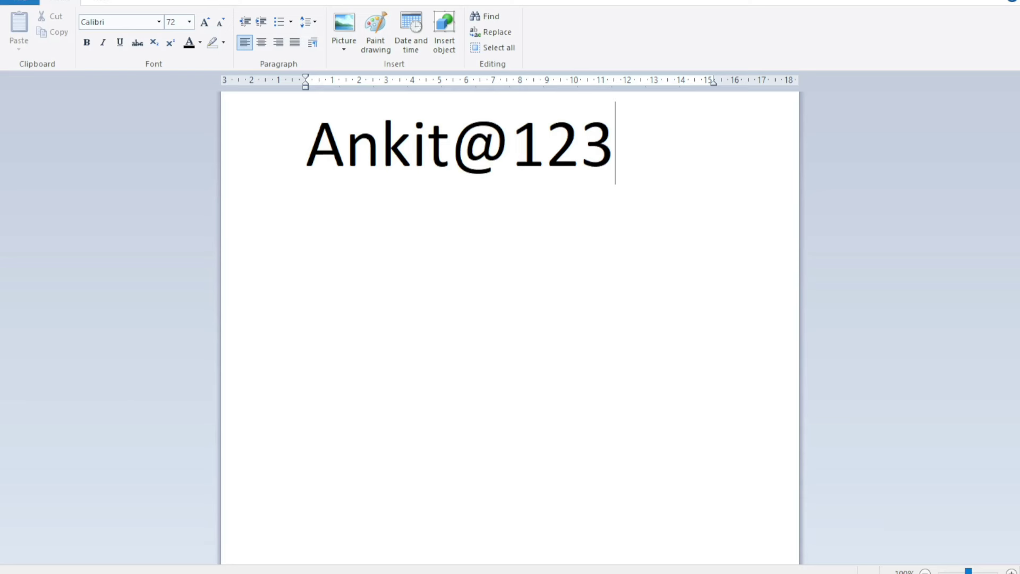
key("Home")
key("shift+Right")
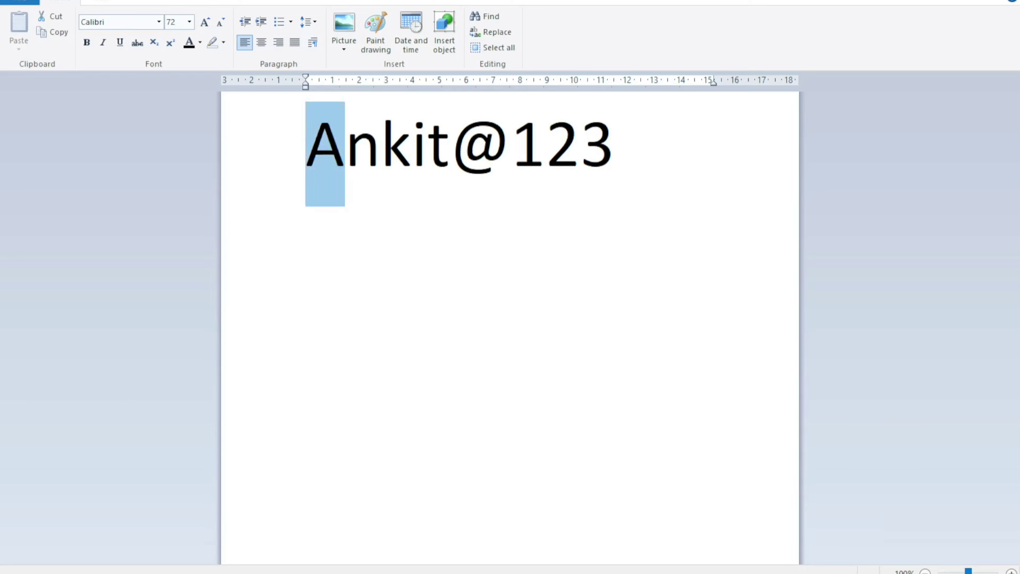
key("shift+Right")
key("shift+Right")
key("shift+Right")
key("Left")
key("Right")
key("shift+Right")
key("shift+Right")
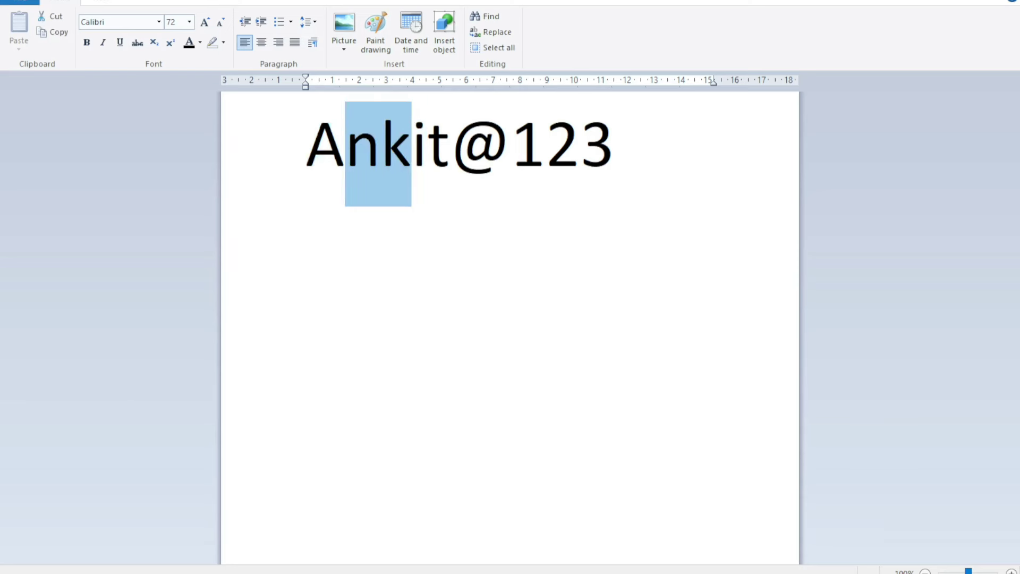
key("shift+Right")
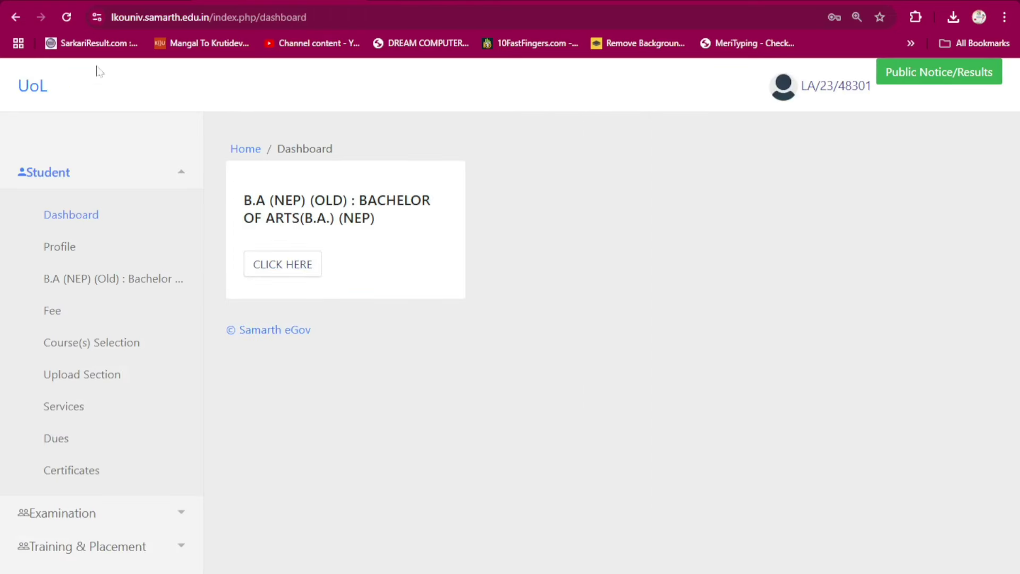
- Open the photo and signature upload page and highlight its 10 - 100 kb size limit
left_click(81, 381)
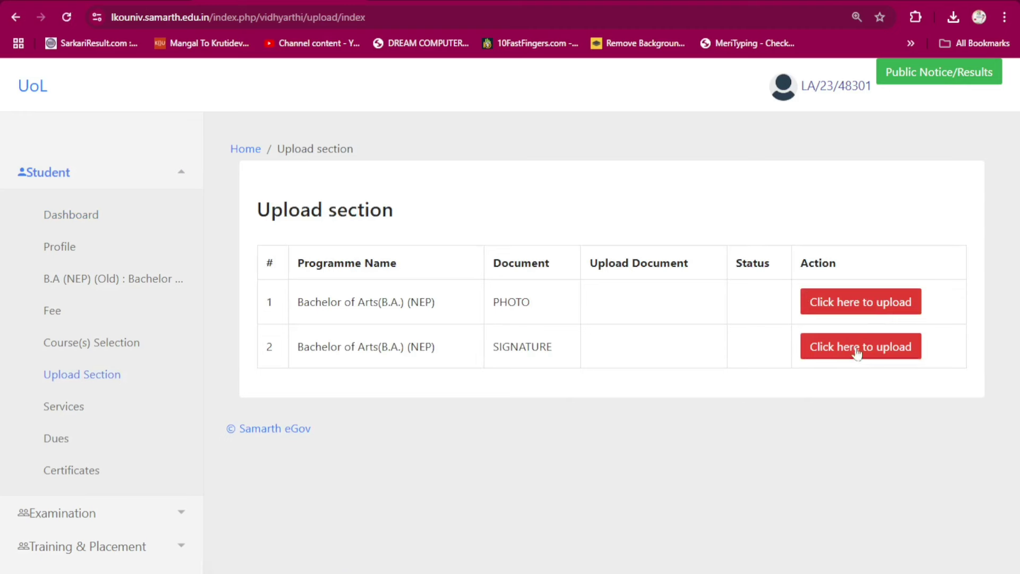
left_click(853, 303)
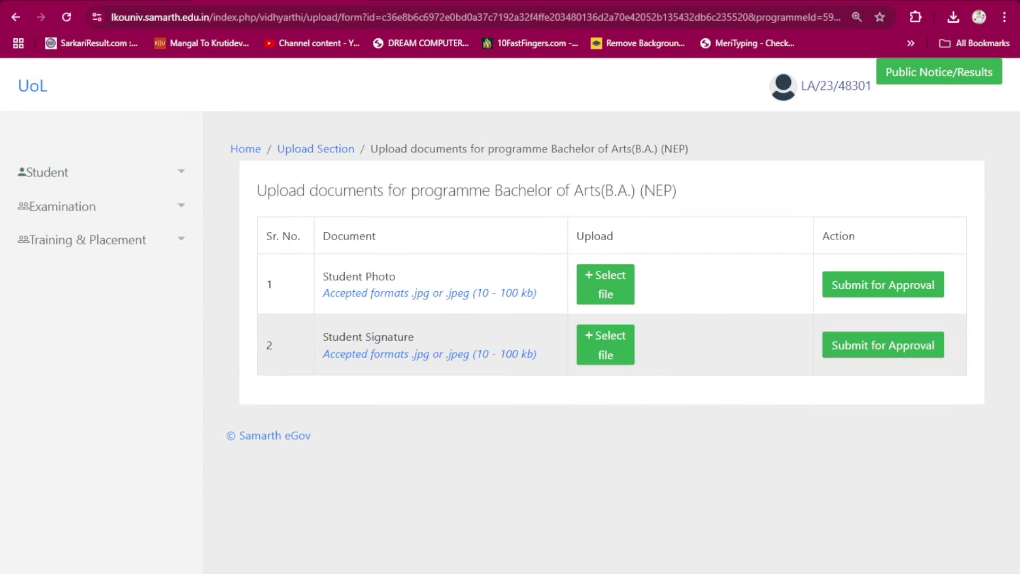
left_click_drag(476, 292, 537, 293)
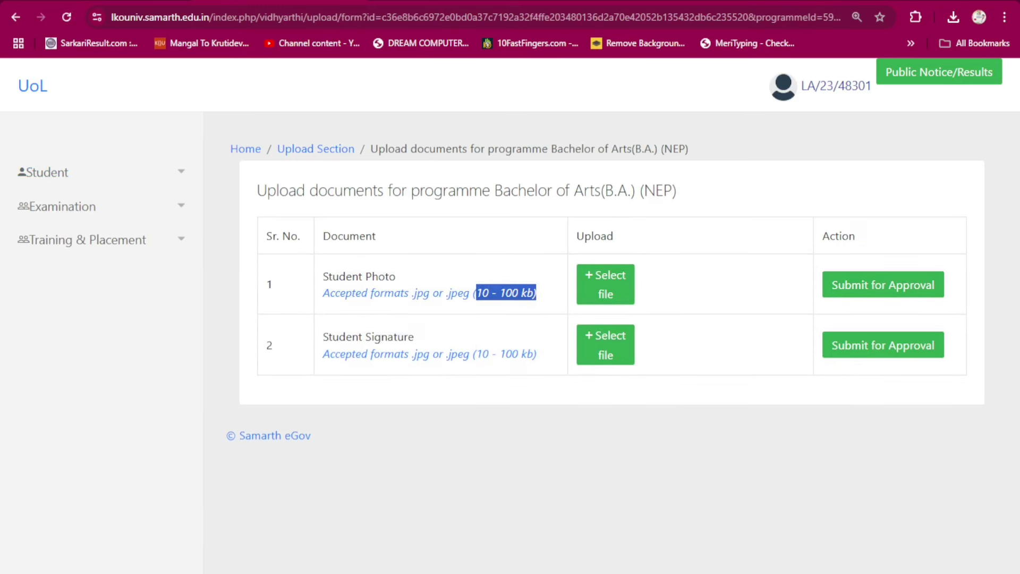
- Open imresizer.com in a new browser tab
key("ctrl+t")
type("imre")
key("Return")
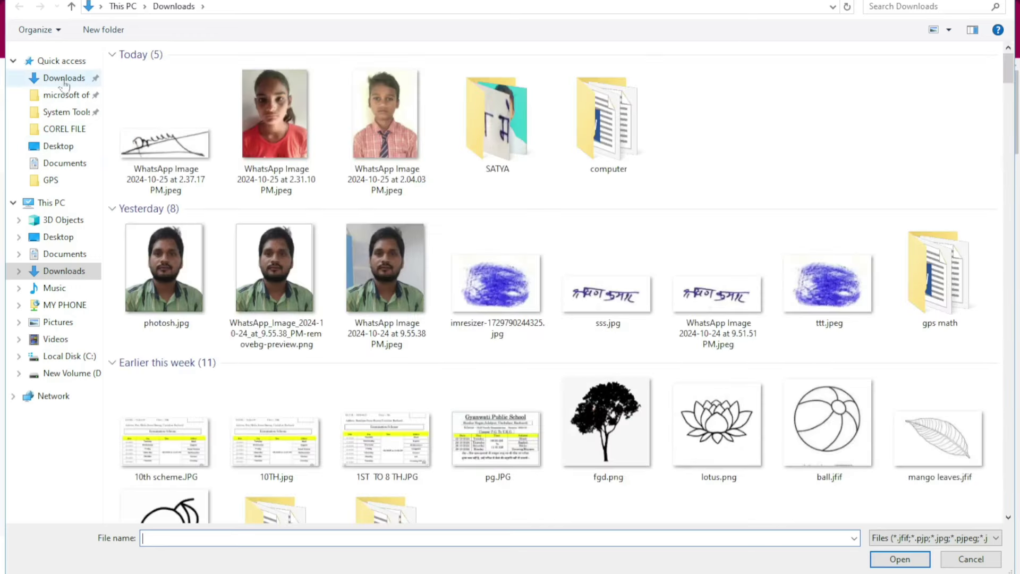
- Resize the student photo from the SATYA folder to a maximum of 90 KB and download it
left_click(432, 96)
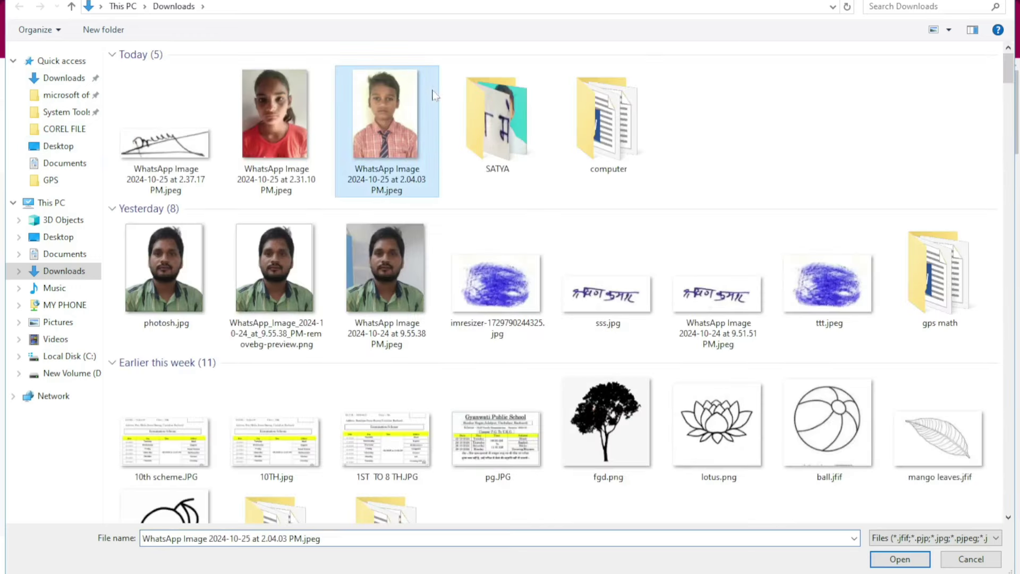
double_click(512, 114)
double_click(248, 98)
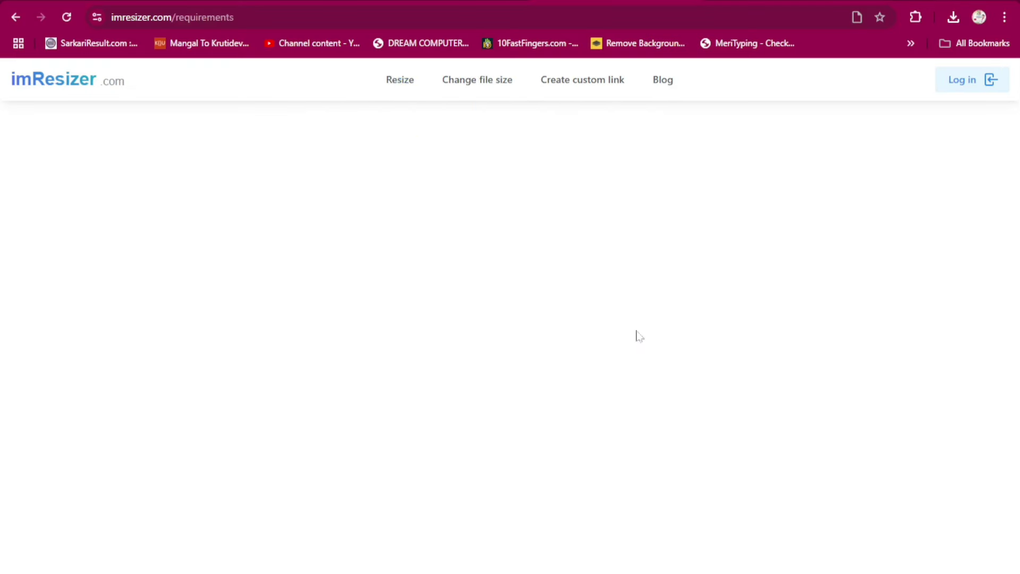
left_click(691, 350)
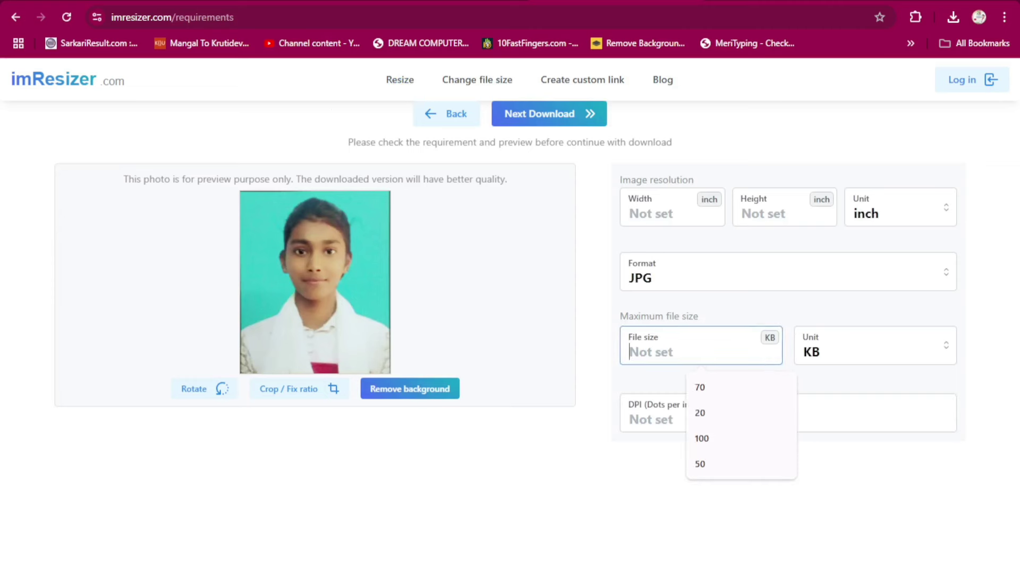
type("90")
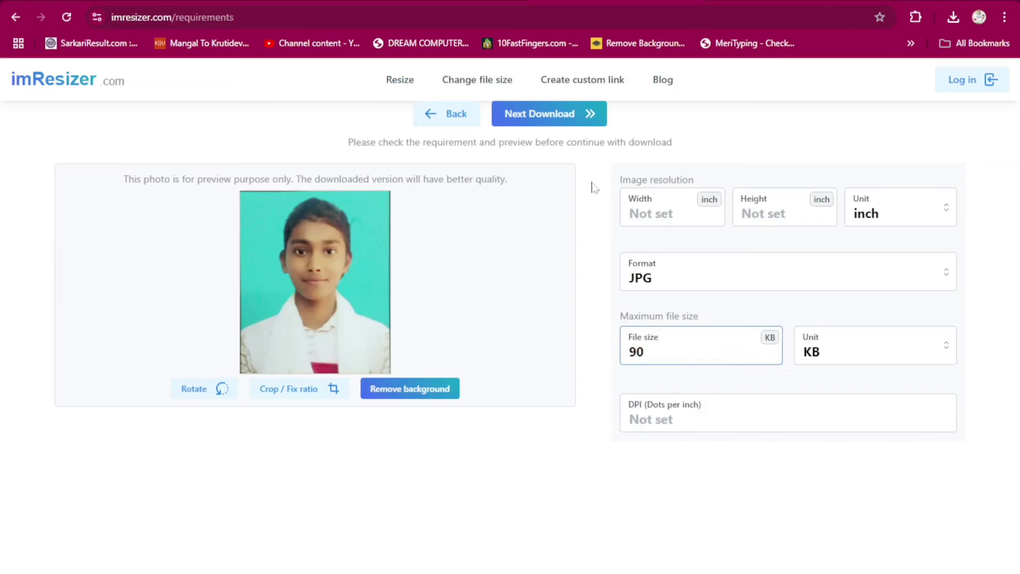
left_click(558, 113)
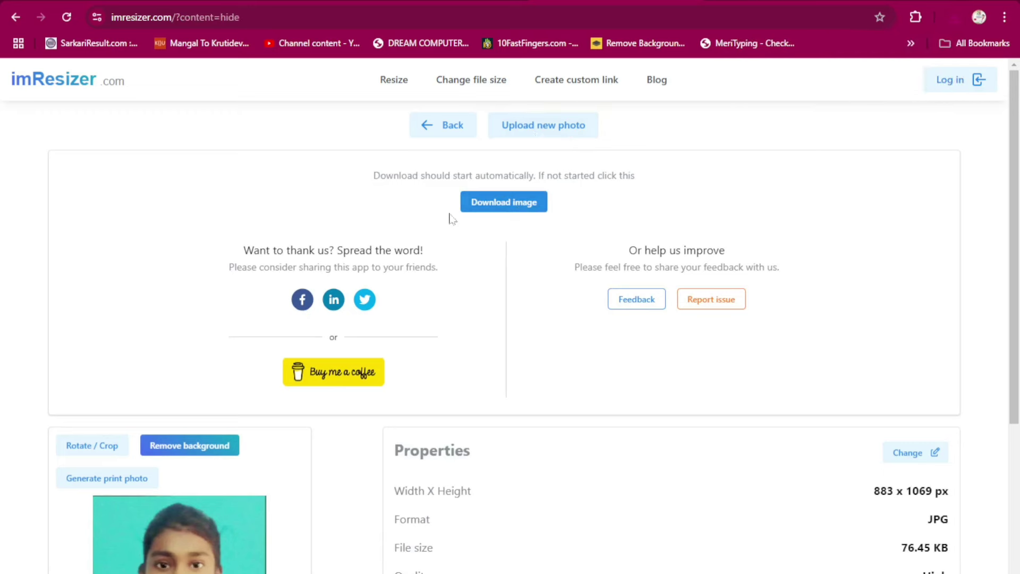
- Resize and download the signature image as a 24.09 KB JPG
left_click(543, 125)
double_click(152, 102)
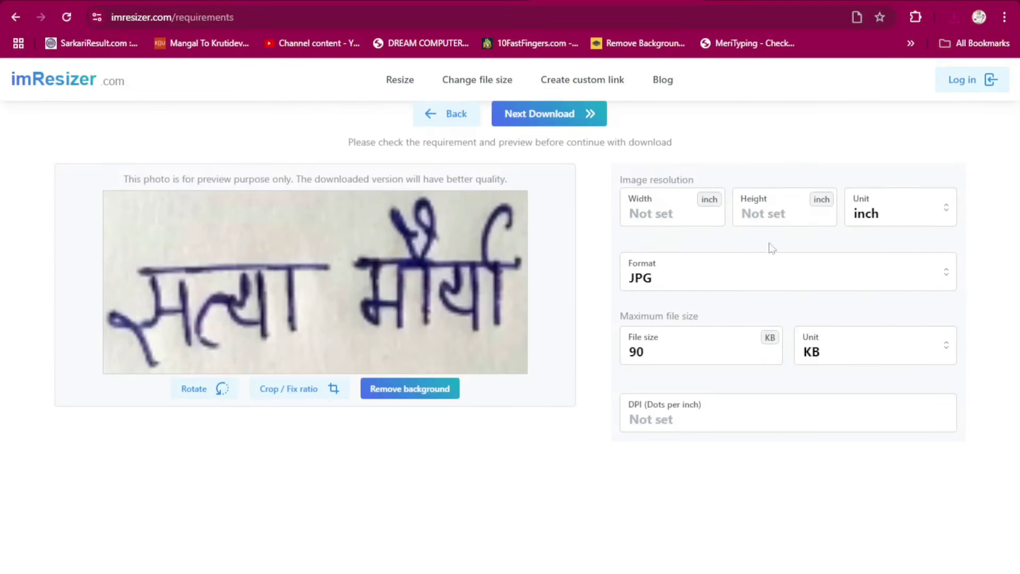
left_click(552, 121)
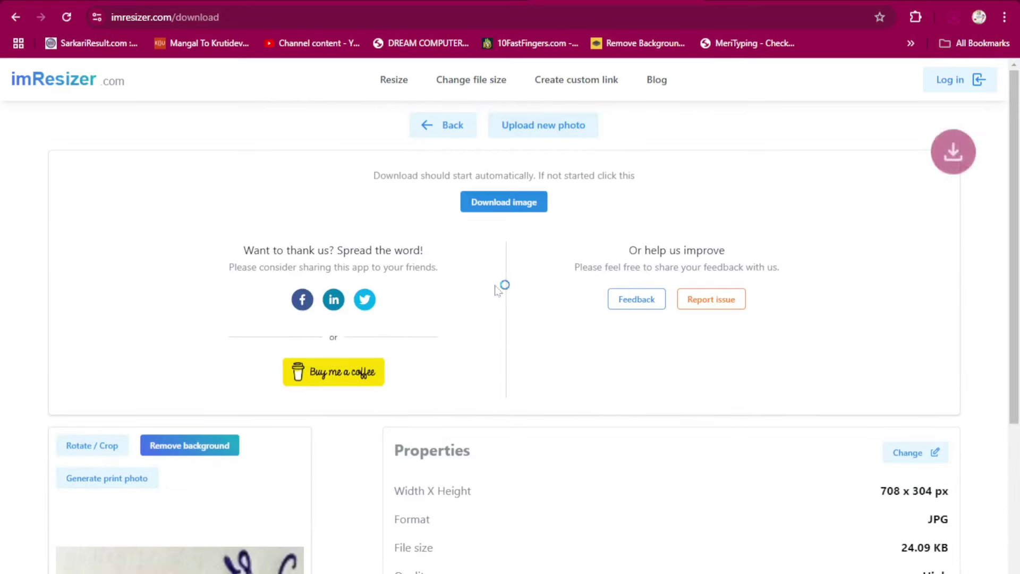
key("ctrl+Tab")
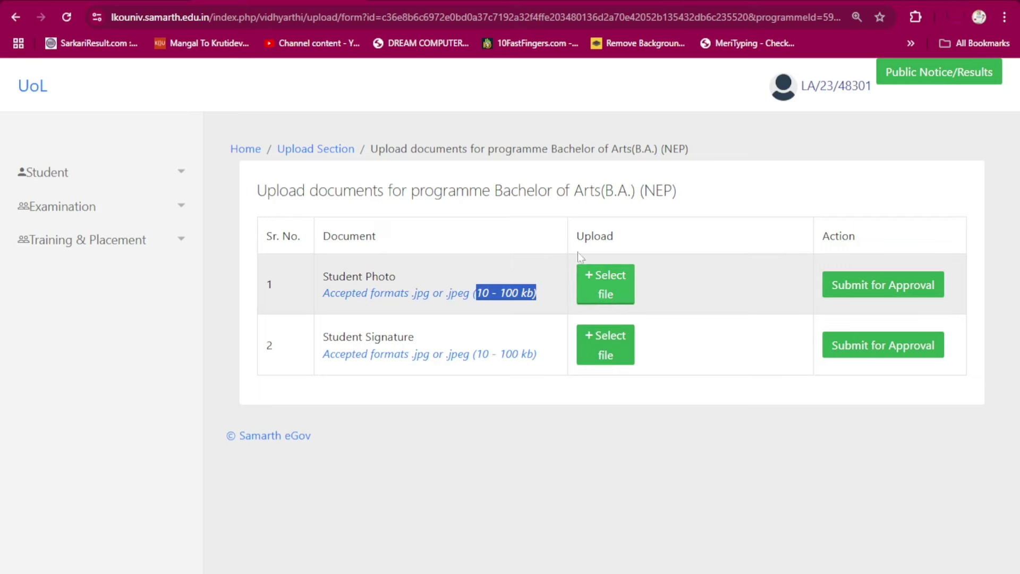
- Upload the resized 76 KB photo from Downloads as Student Photo and submit it for approval
left_click(605, 284)
left_click(64, 79)
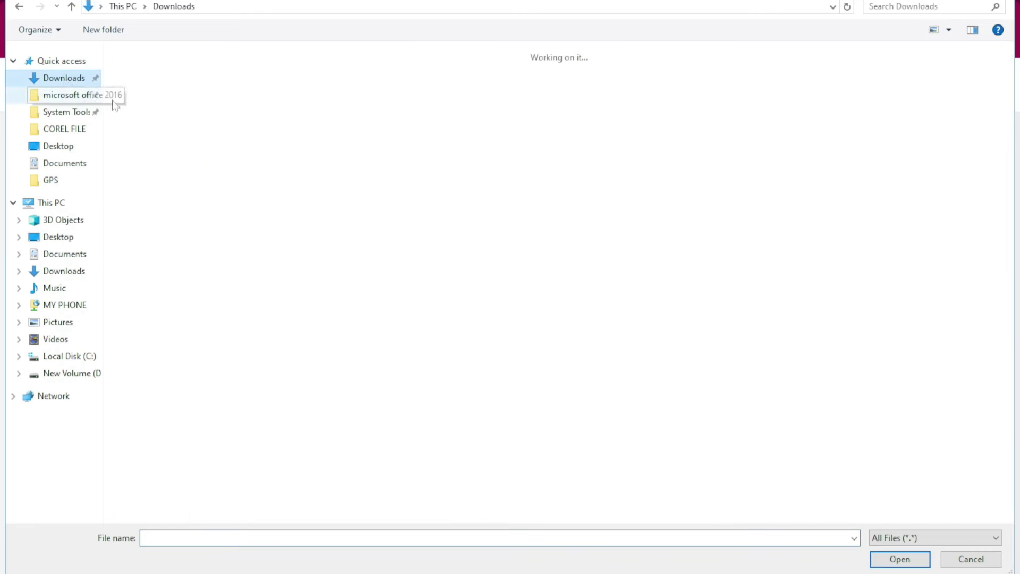
double_click(295, 120)
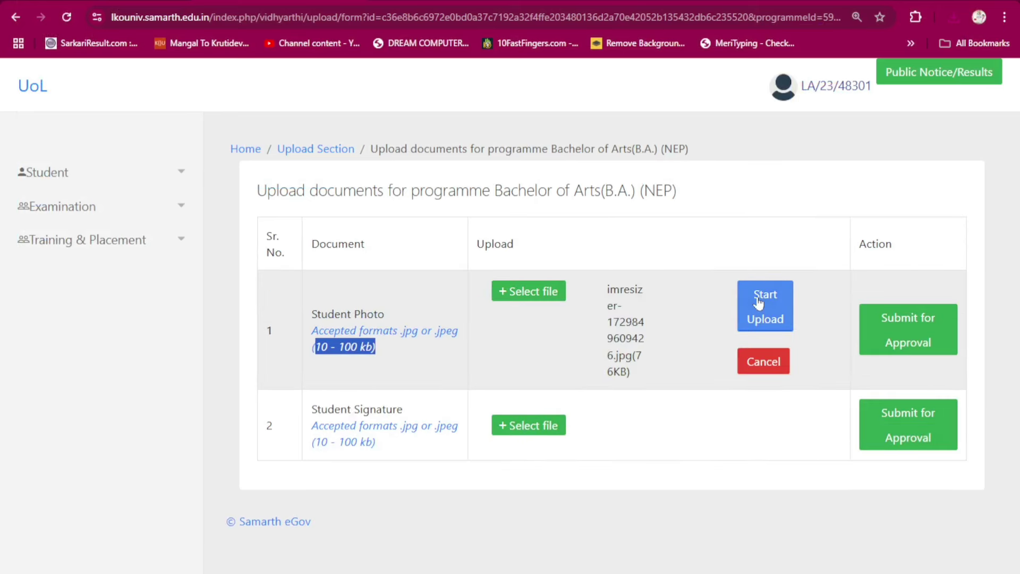
left_click(768, 304)
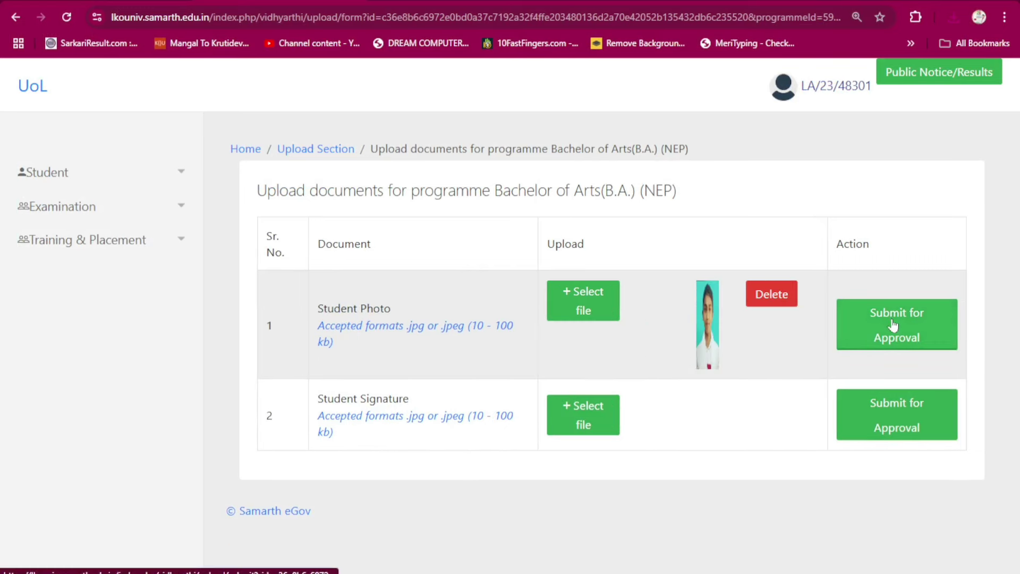
left_click(890, 327)
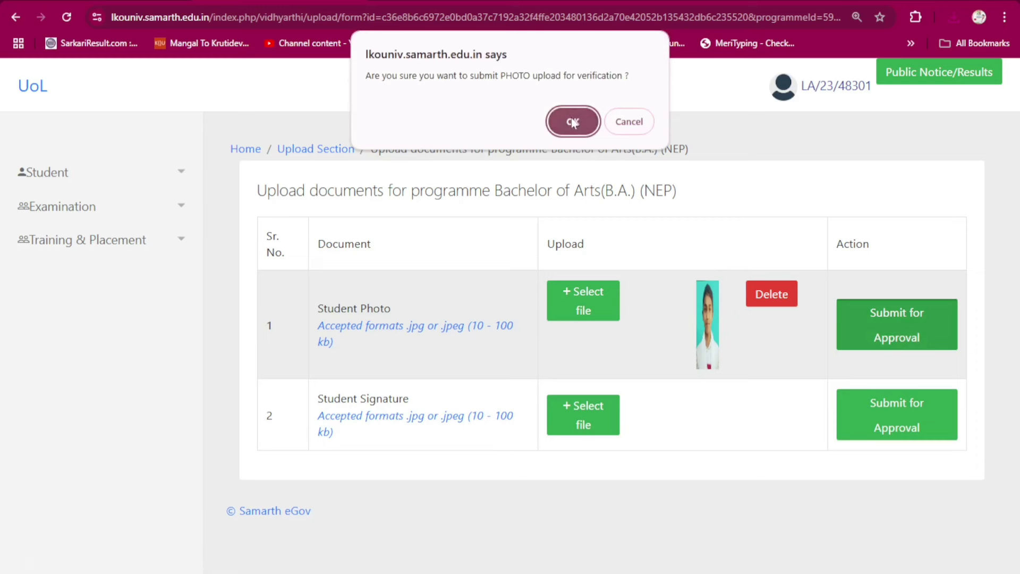
left_click(578, 120)
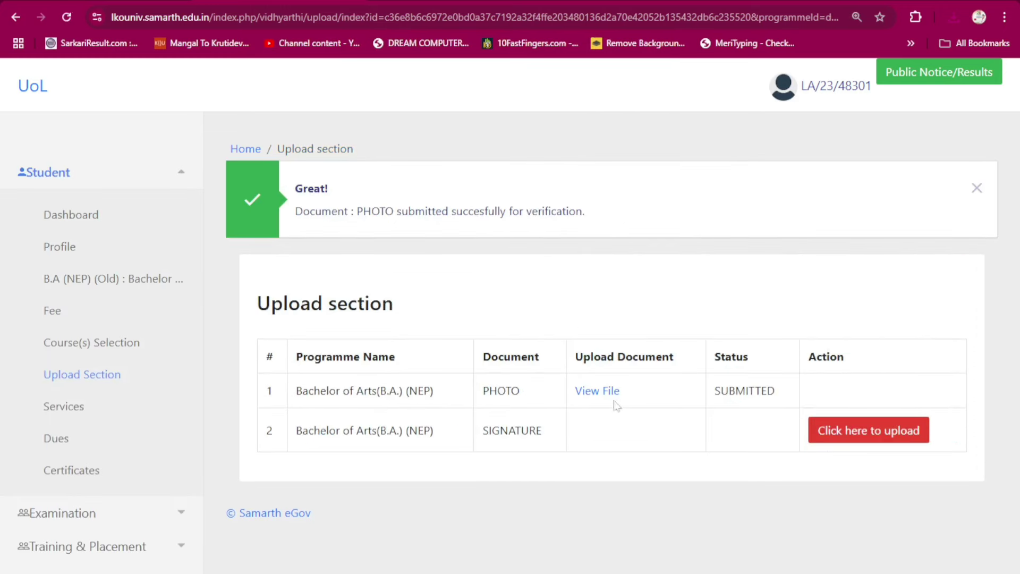
- View the submitted photo, upload and submit the signature, then return to the student dashboard
left_click(597, 391)
left_click(852, 437)
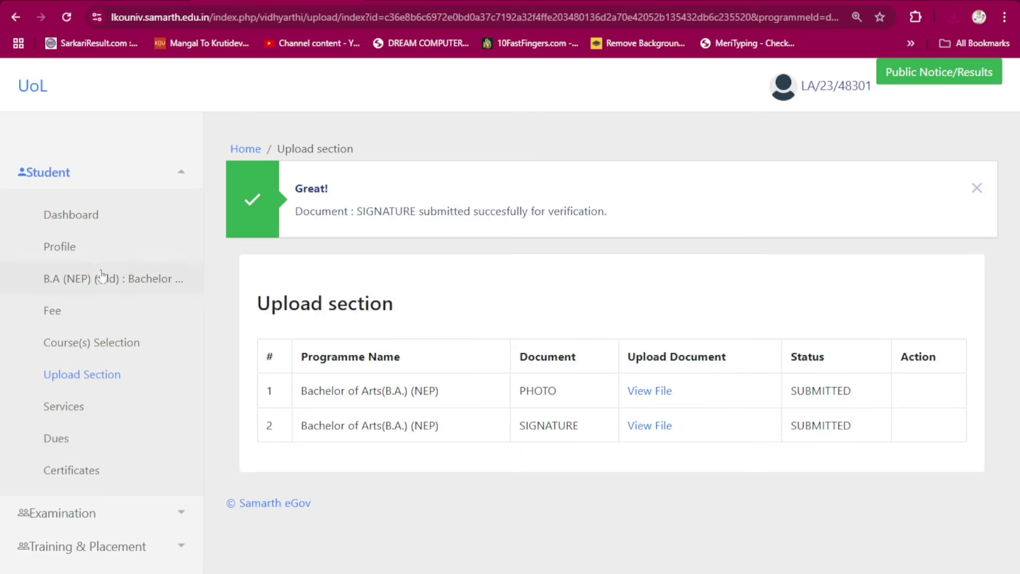
left_click(75, 214)
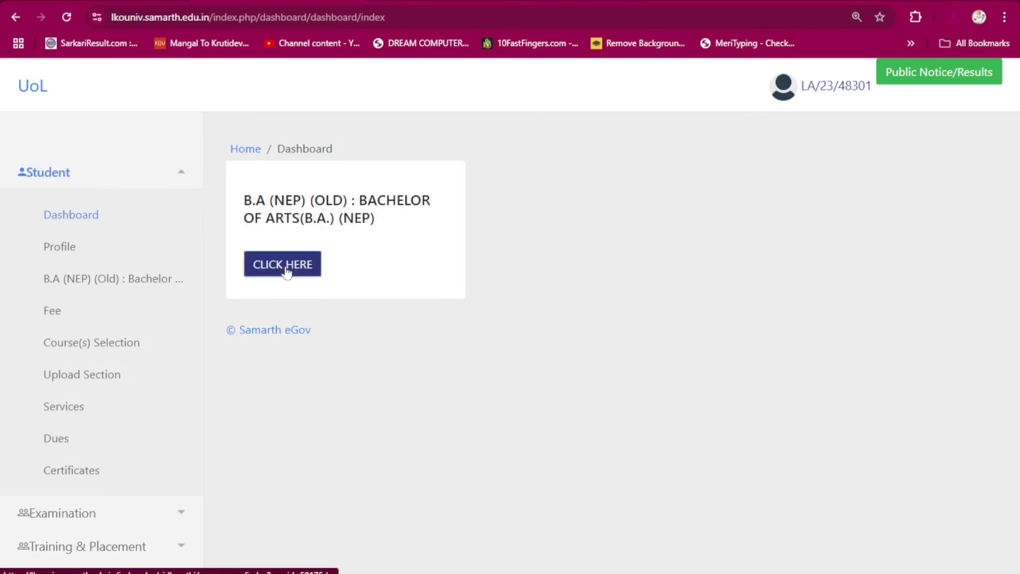
- Open the B.A. (NEP) programme details and follow its red ABC ID action-required link
left_click(286, 271)
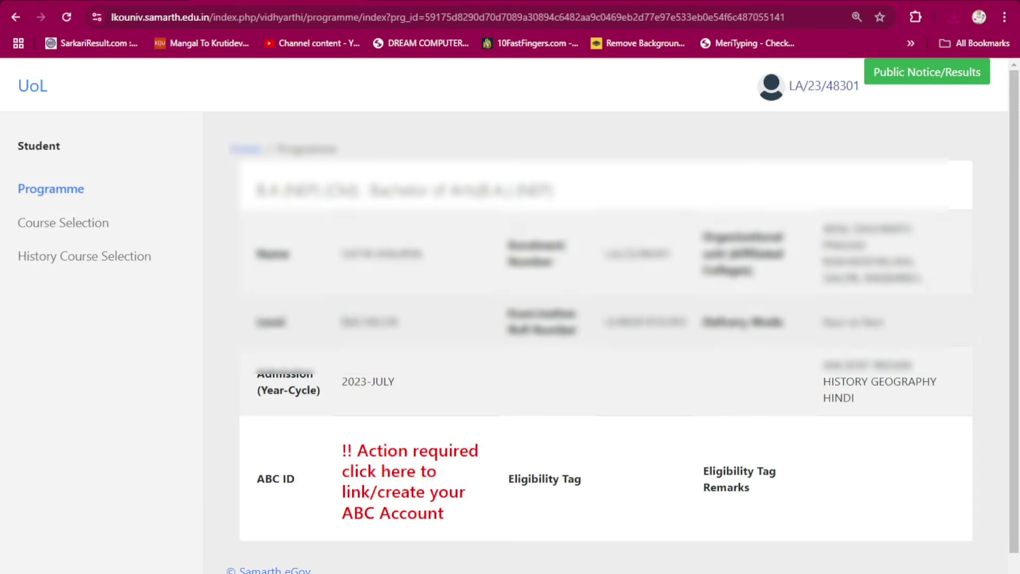
scroll(375, 448, "down", 1)
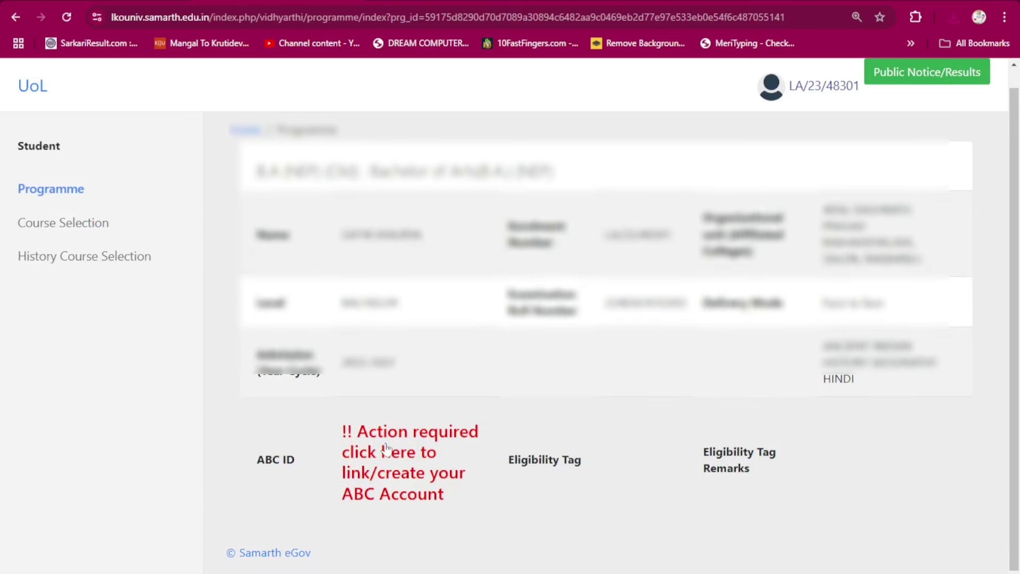
left_click(378, 474)
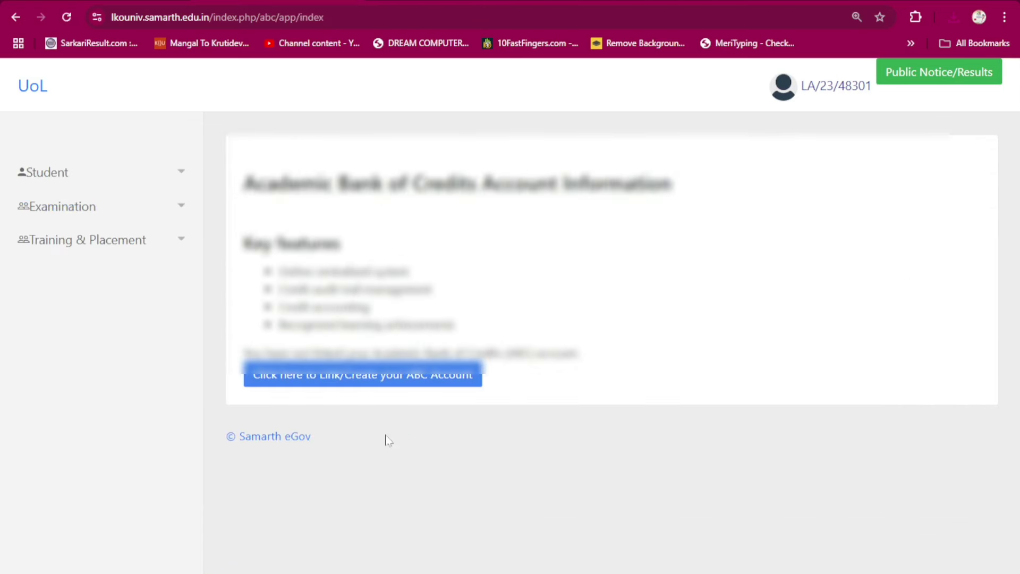
- Start ABC account linking, sign in to DigiLocker with Aadhaar, and verify the date of birth
left_click(360, 384)
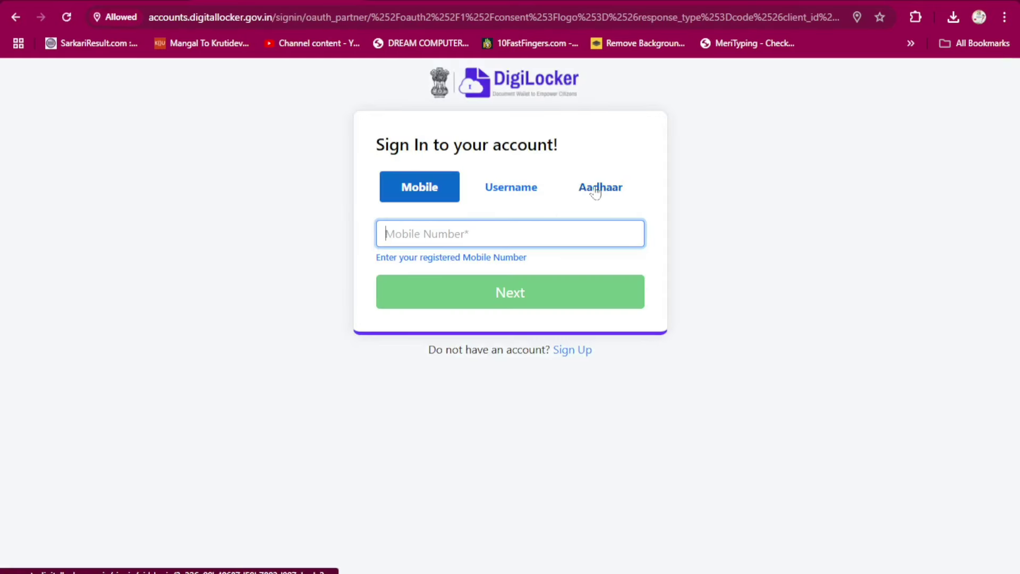
left_click(596, 193)
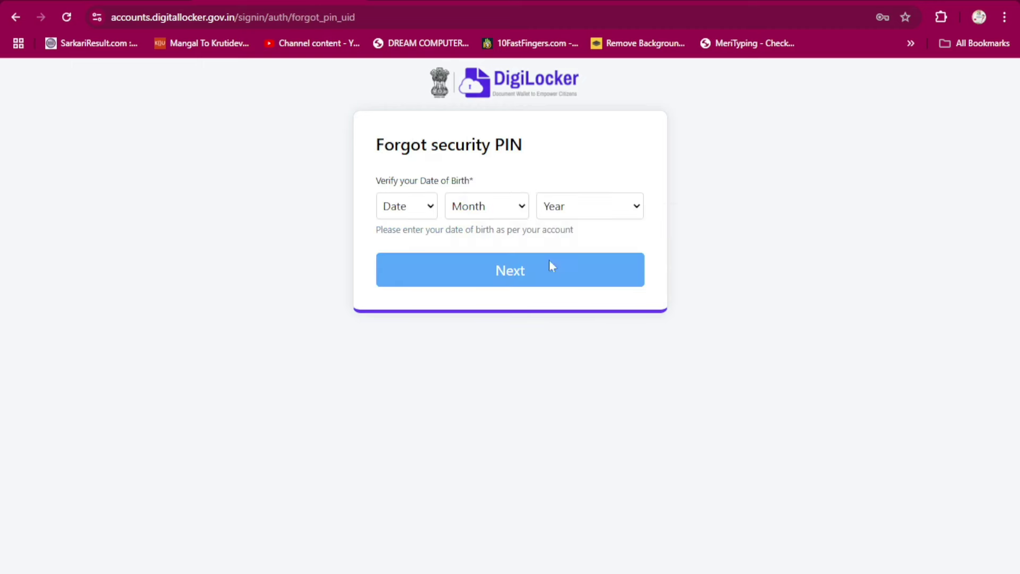
left_click(430, 209)
left_click(478, 212)
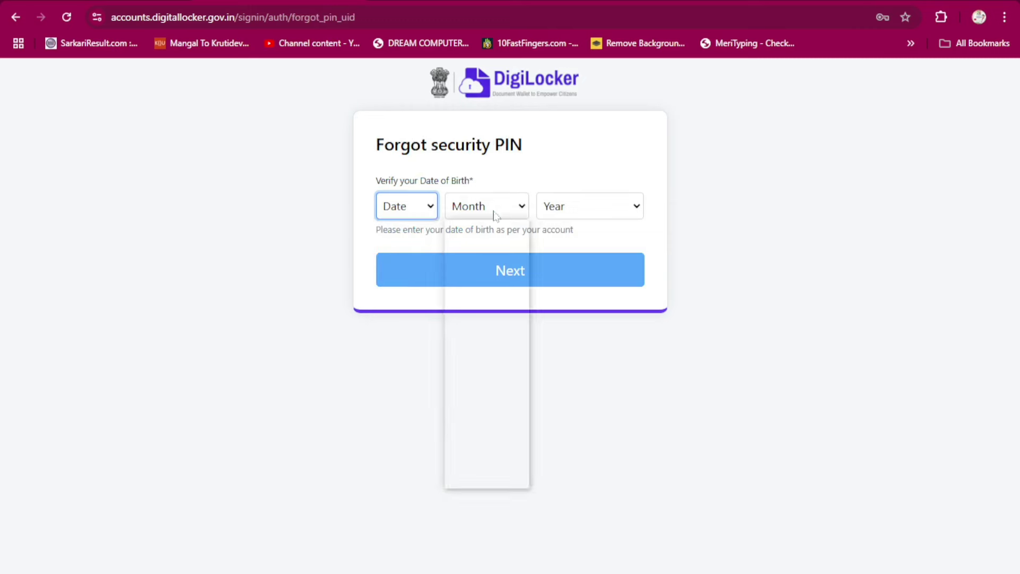
left_click(604, 212)
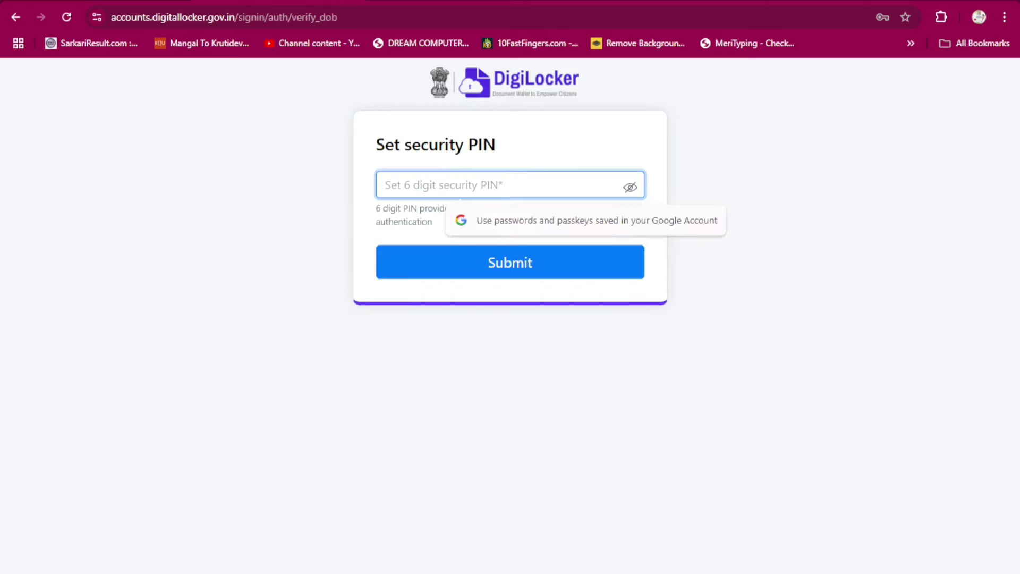
- Set a 6-digit security PIN and allow sharing documents with Samarth eGov
type("12")
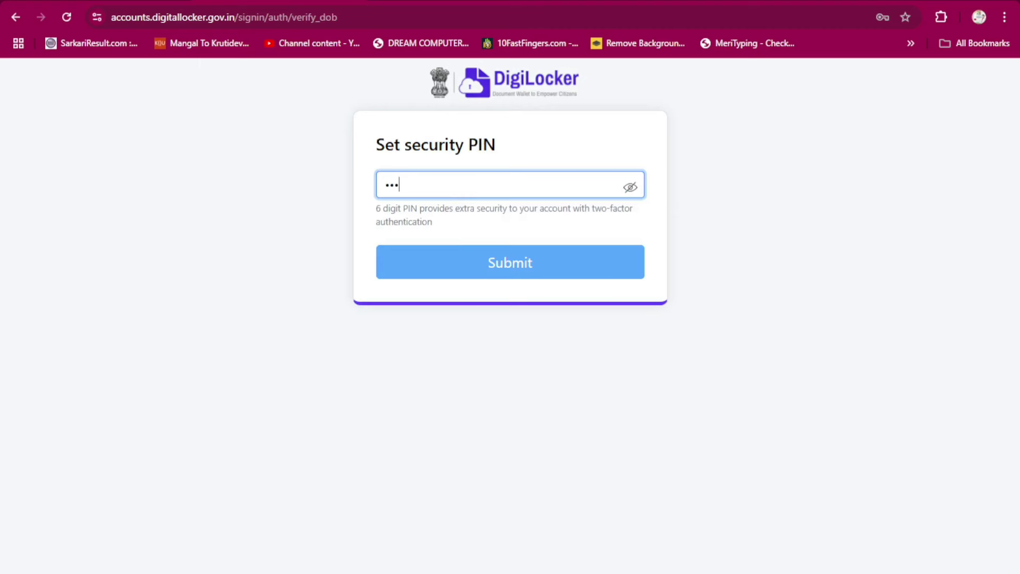
type("3456")
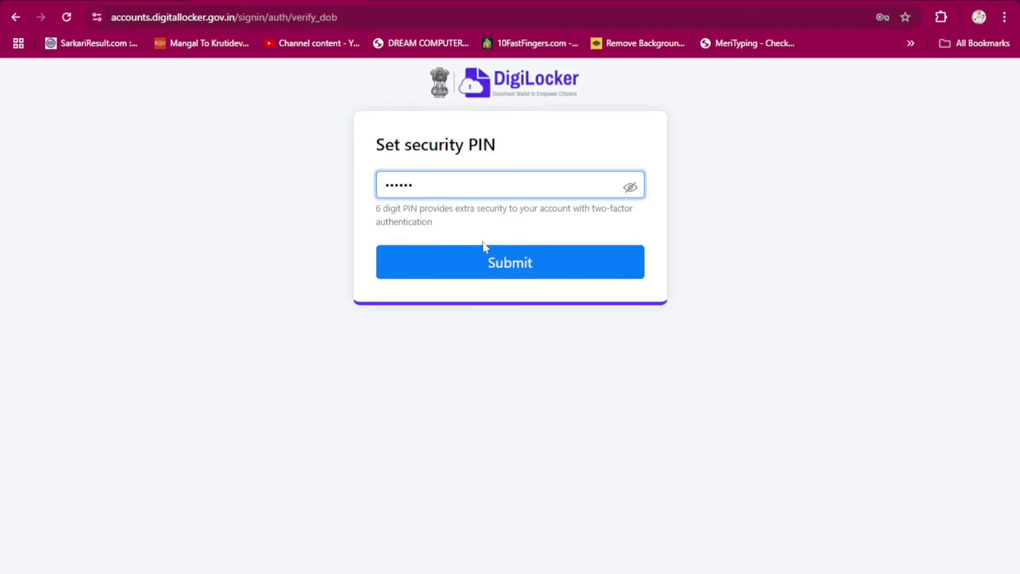
left_click(484, 262)
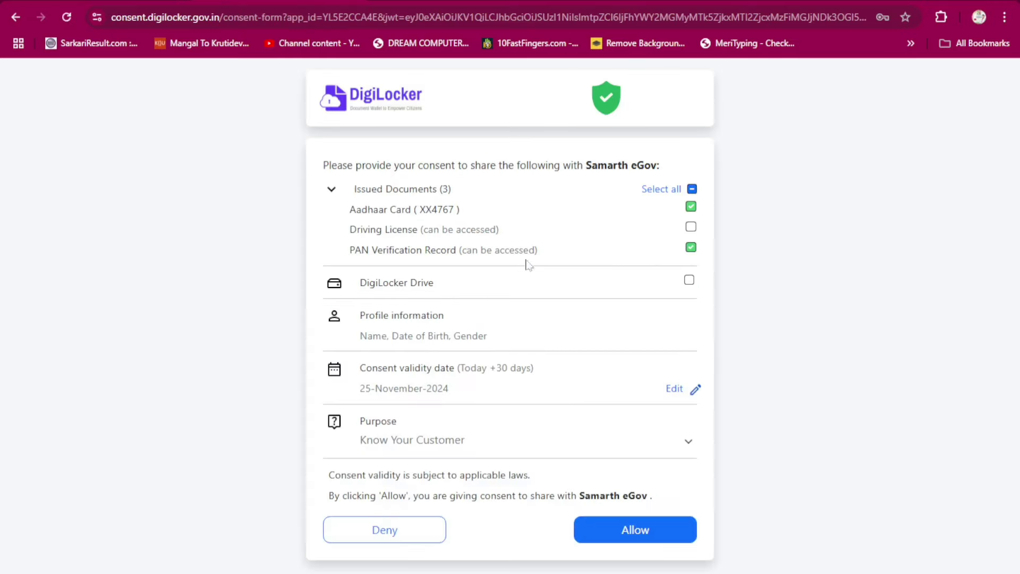
left_click(633, 529)
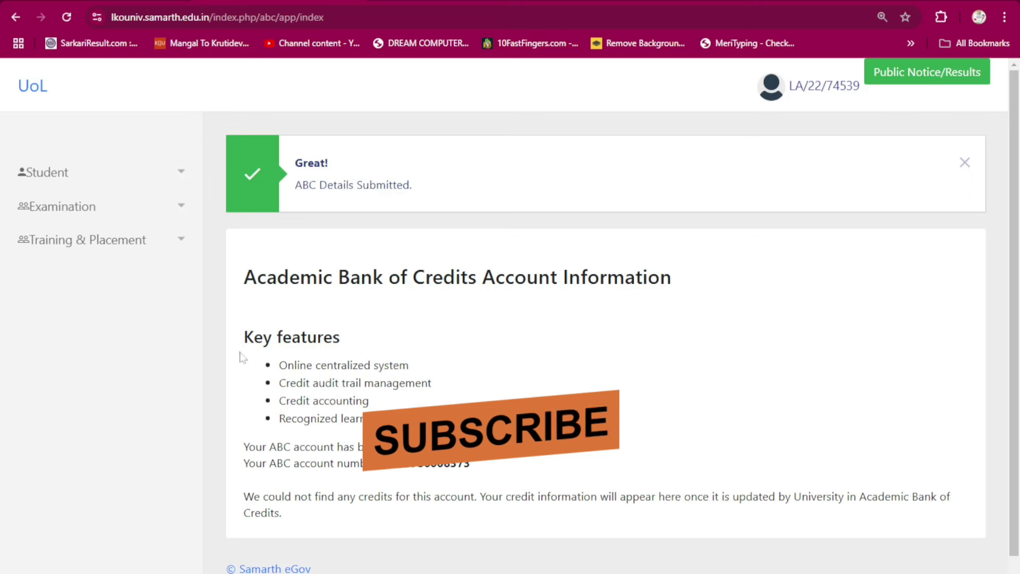
- Highlight the ABC account-linked confirmation and account number line, then return to the dashboard
left_click_drag(242, 452, 481, 447)
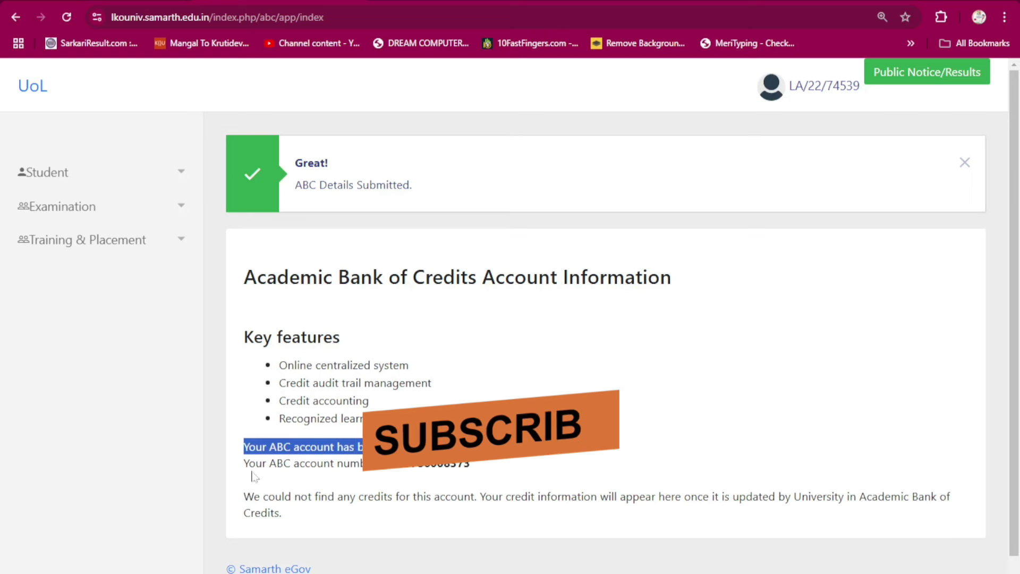
mouse_move(248, 462)
left_mouse_down()
mouse_move(350, 462)
mouse_move(244, 463)
left_mouse_up()
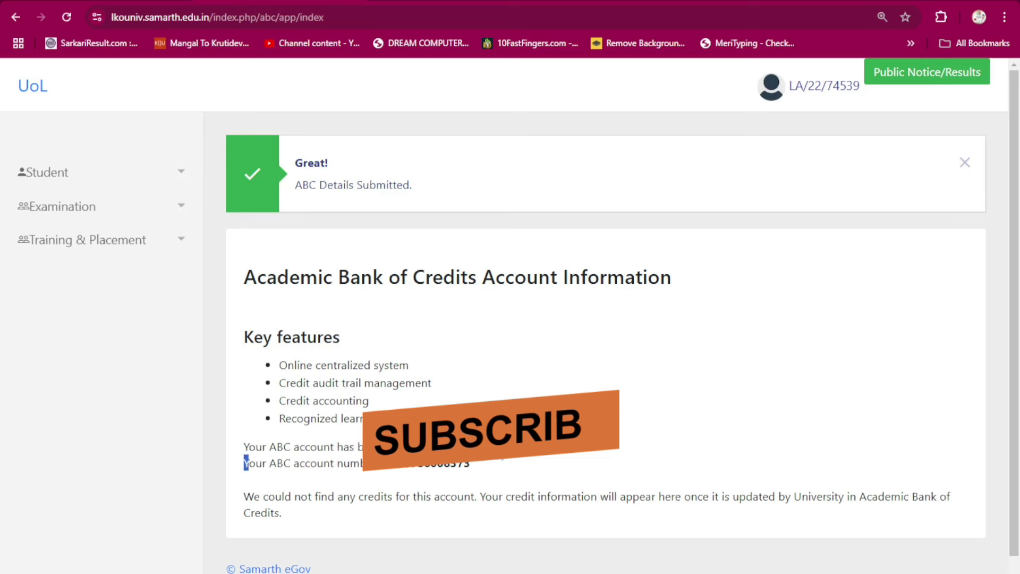
left_click(489, 479)
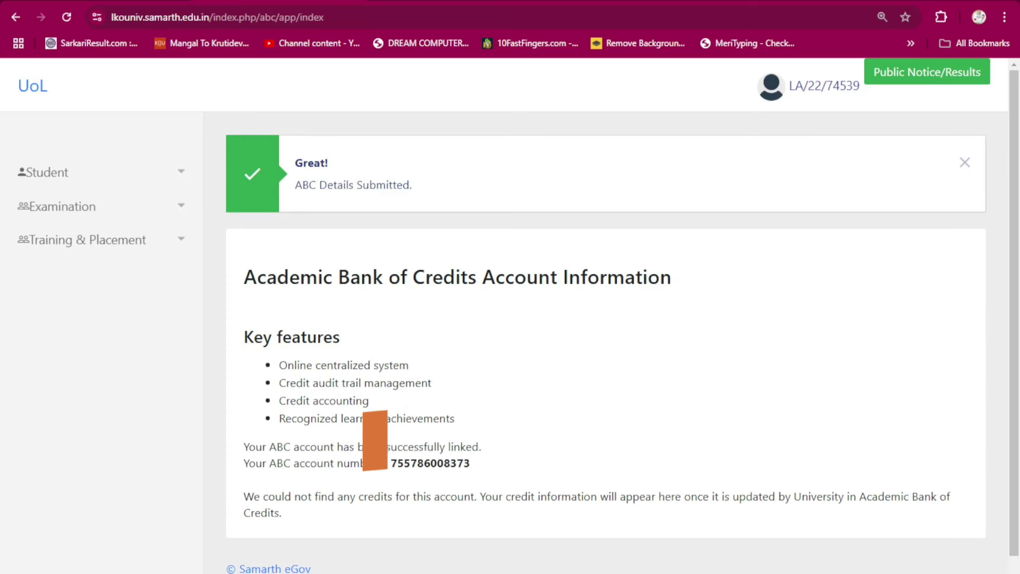
left_click(42, 87)
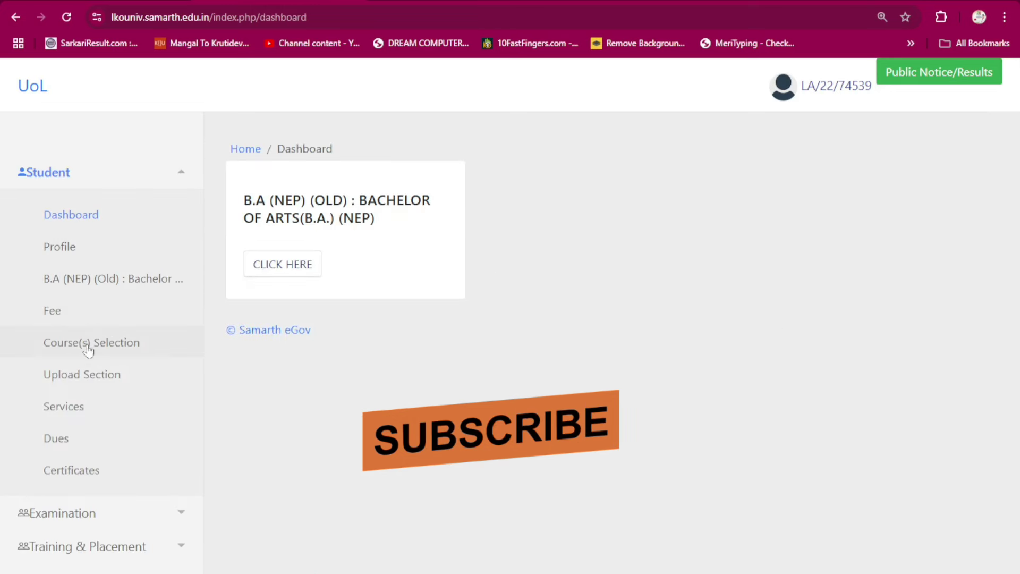